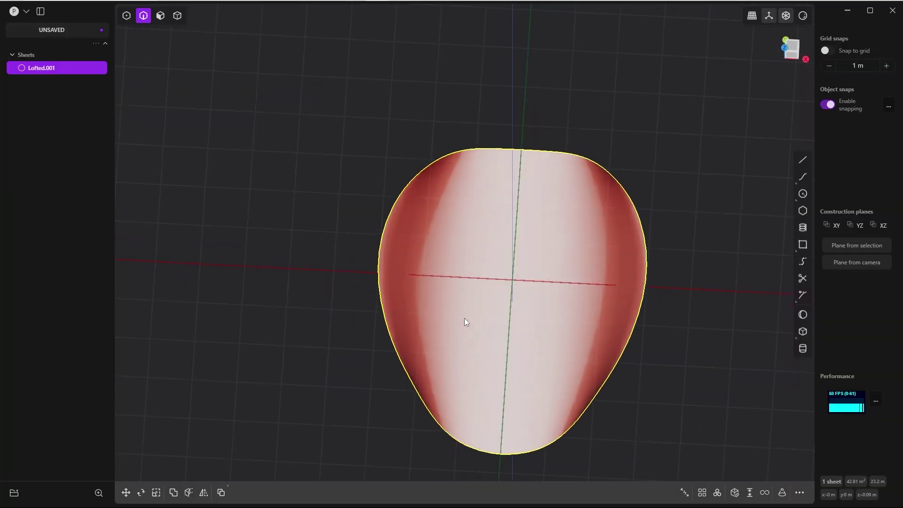
Step: Duplicate the lofted sheet's complete boundary edge loop as a separate curve in place
key(7)
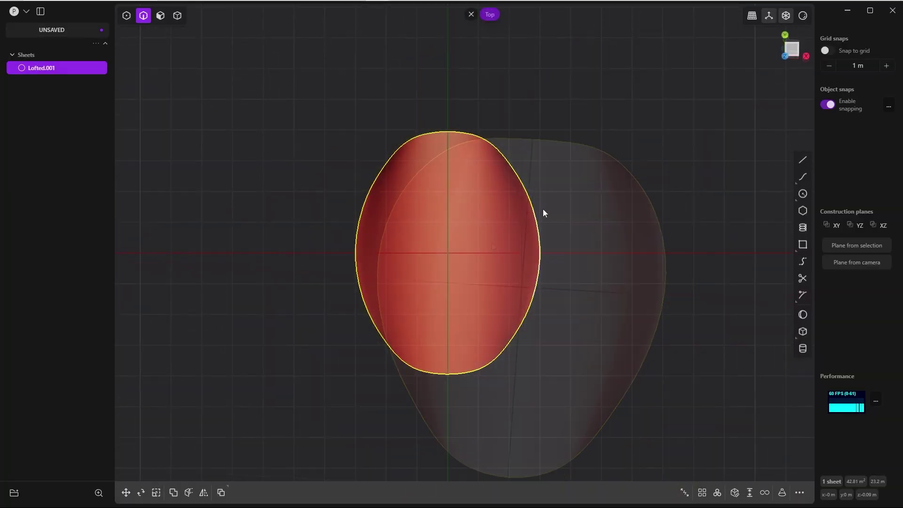
click(560, 219)
key(Tab)
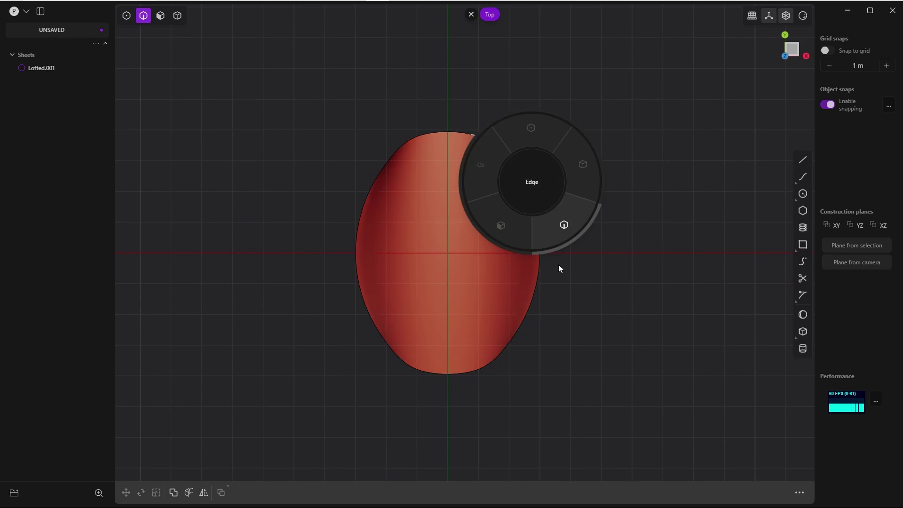
click(559, 237)
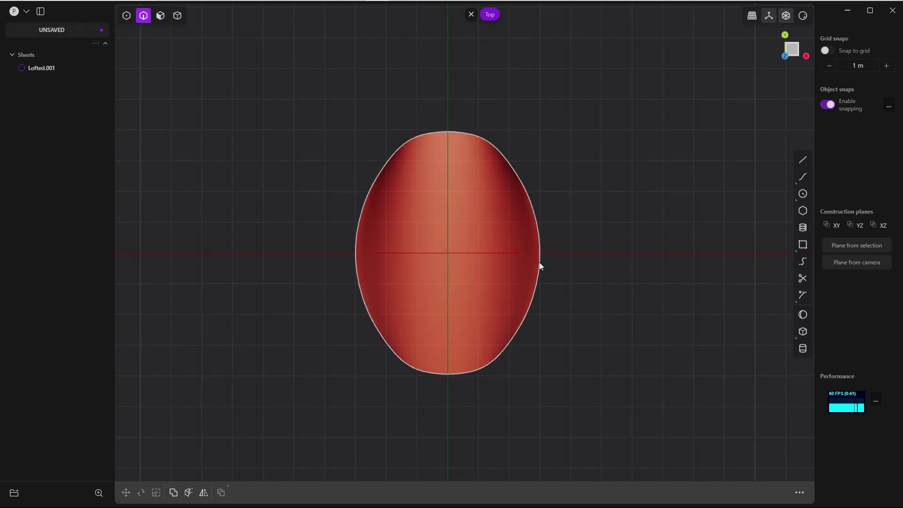
click(538, 264)
key(e)
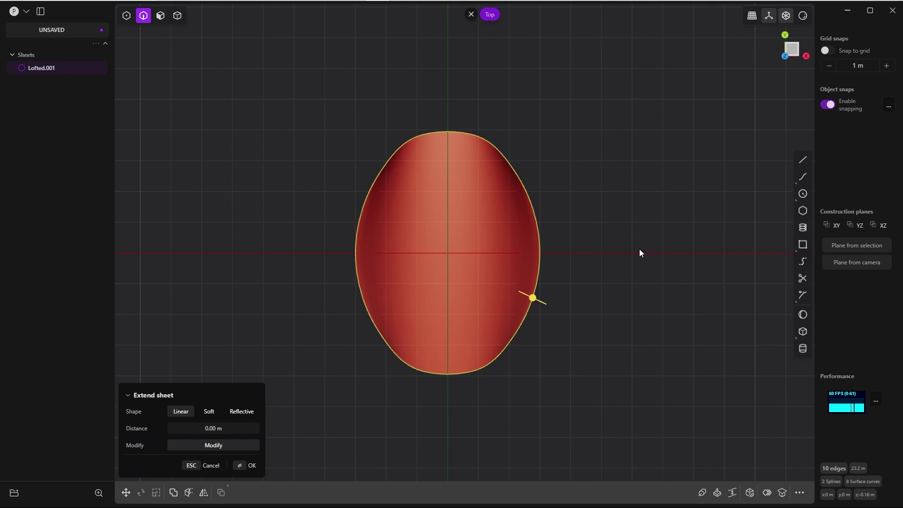
key(ctrl+d)
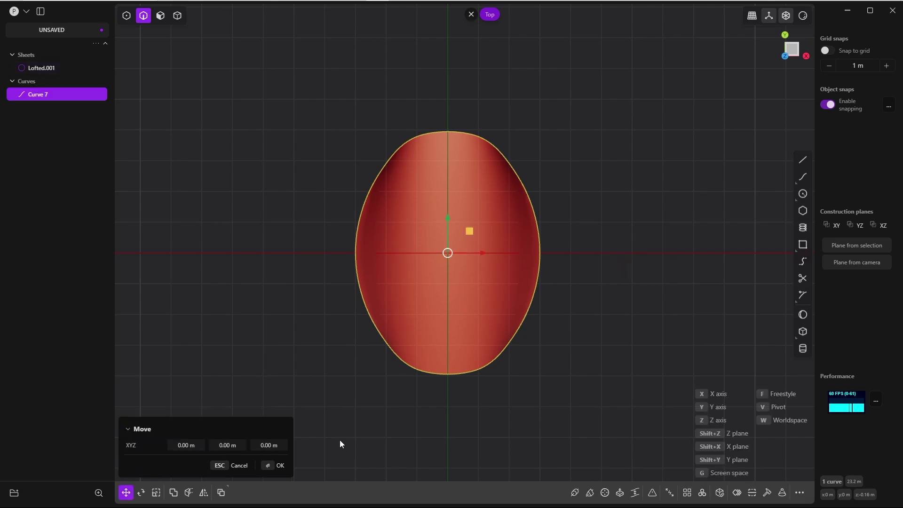
click(275, 462)
Step: Raise the duplicated outline curve above the sheet along the Z axis to about z 2.08 m
middle_drag(357, 358, 403, 262)
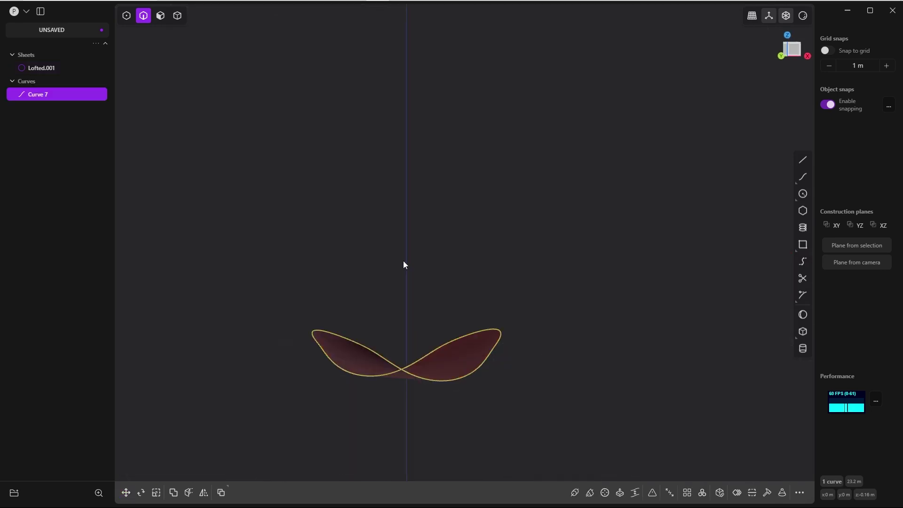
key(g)
key(z)
click(408, 194)
middle_drag(407, 194, 442, 266)
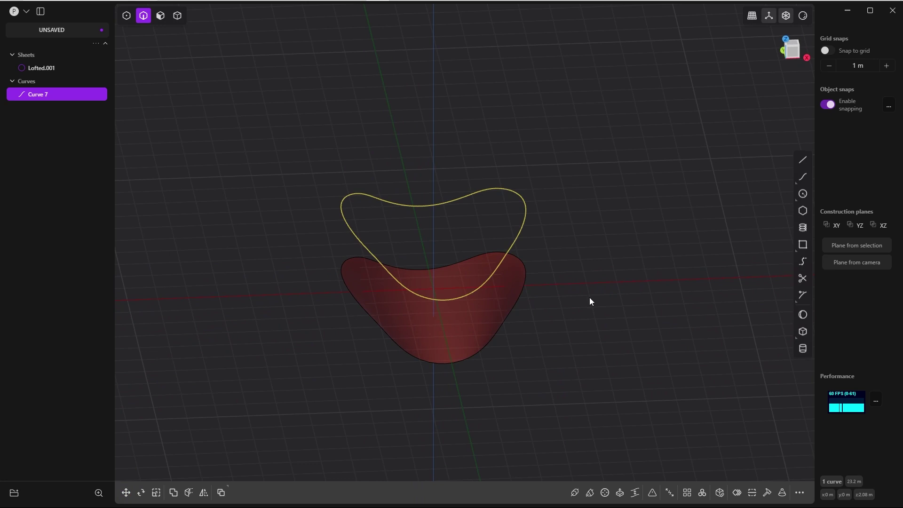
Step: Rebuild the raised outline curve using the # Points method with 200 points
key(grave)
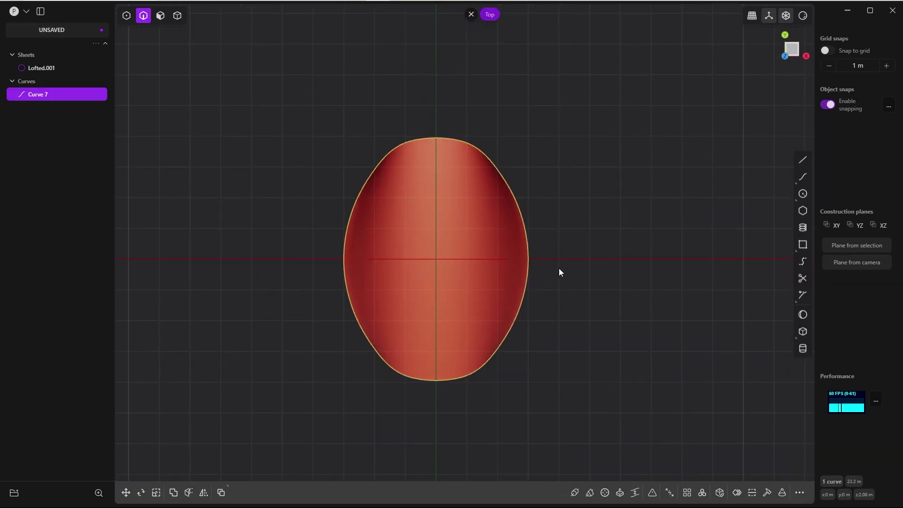
text(freb)
key(Return)
click(211, 412)
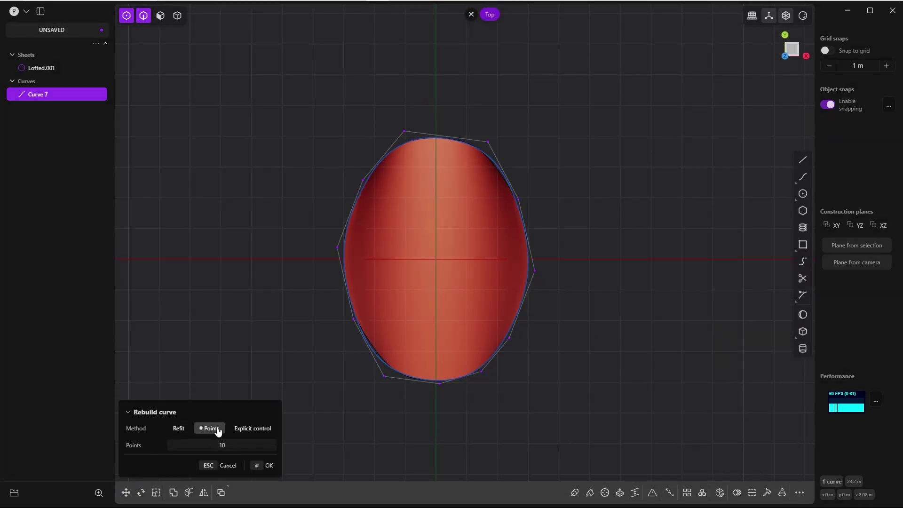
click(217, 445)
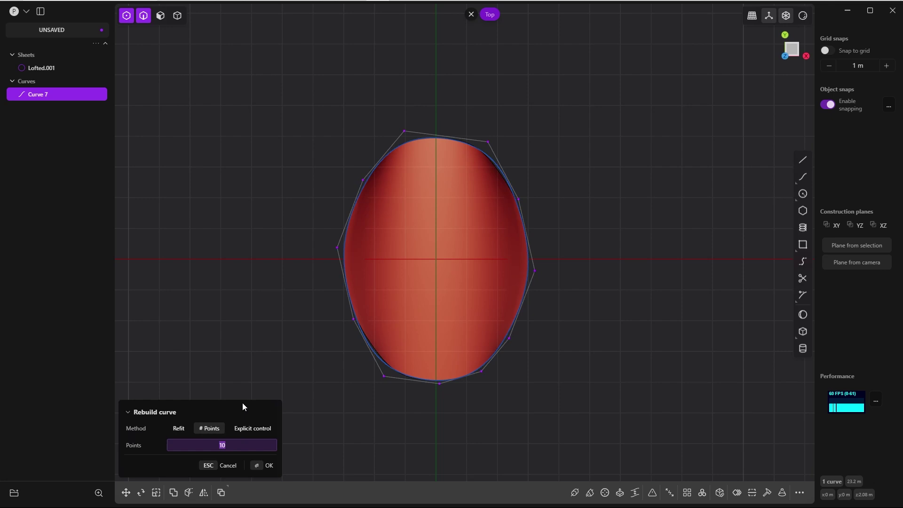
text(200)
key(Return)
middle_drag(383, 223, 354, 193)
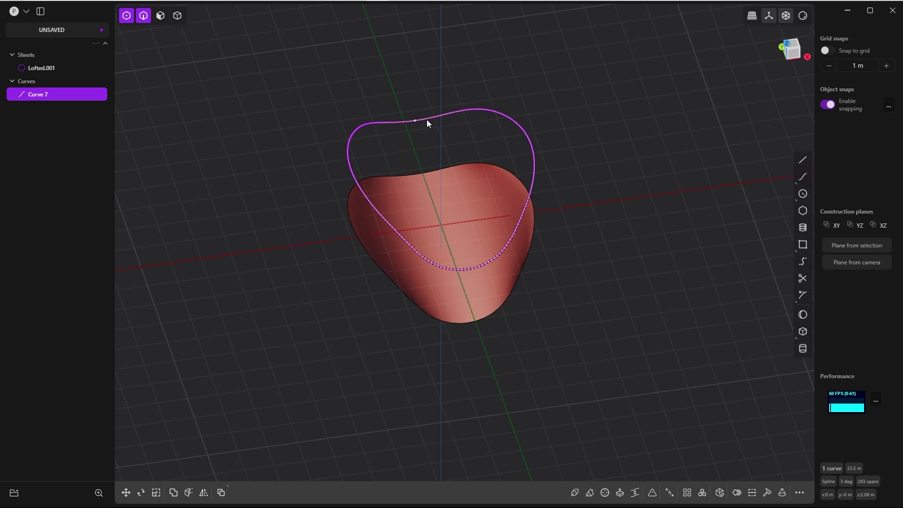
Step: Offset the rebuilt outline curve inward by 0.2 m in top view with round gap fill
key(7)
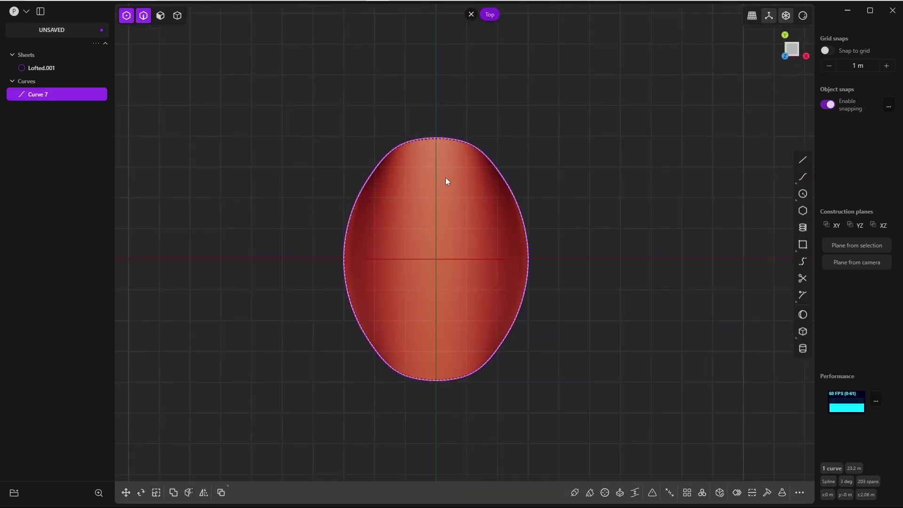
middle_drag(403, 224, 401, 294)
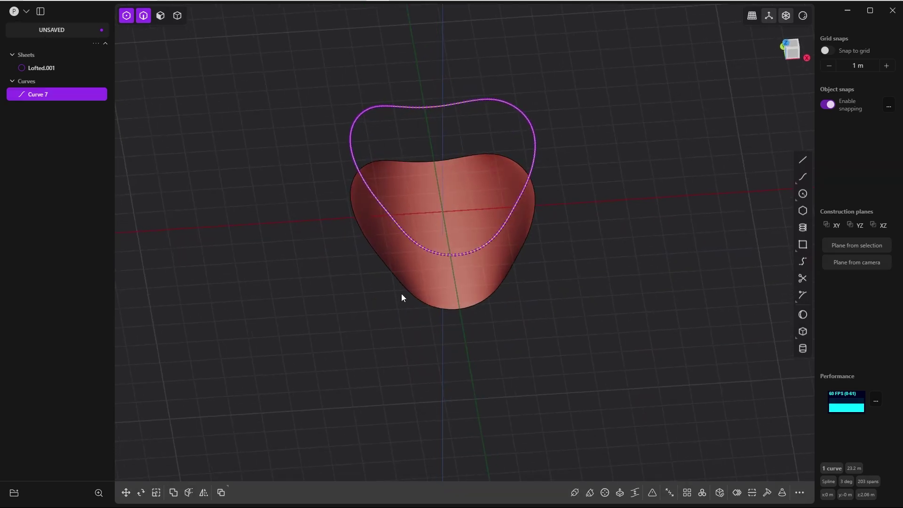
key(7)
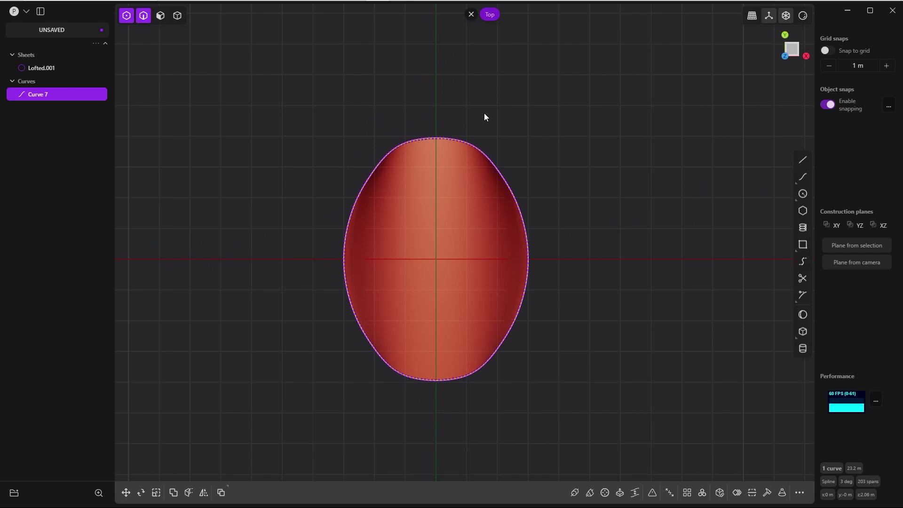
key(o)
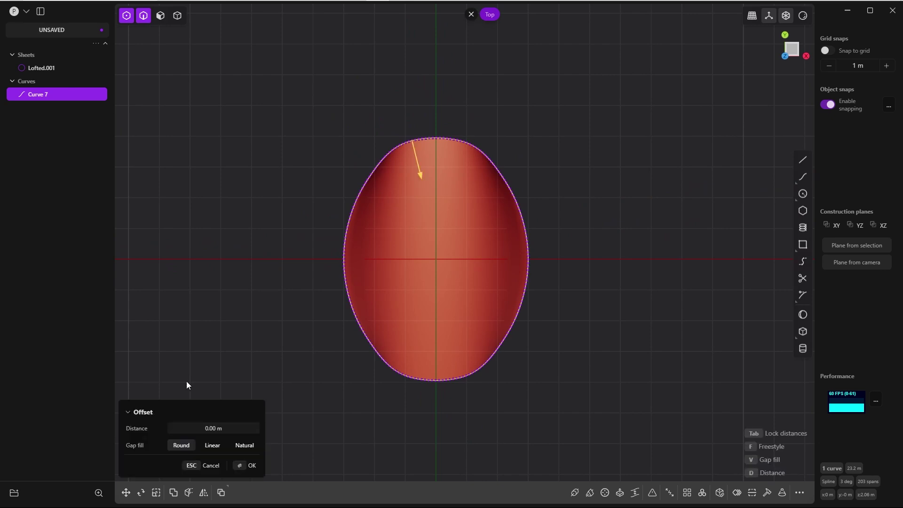
drag(420, 176, 422, 183)
click(208, 426)
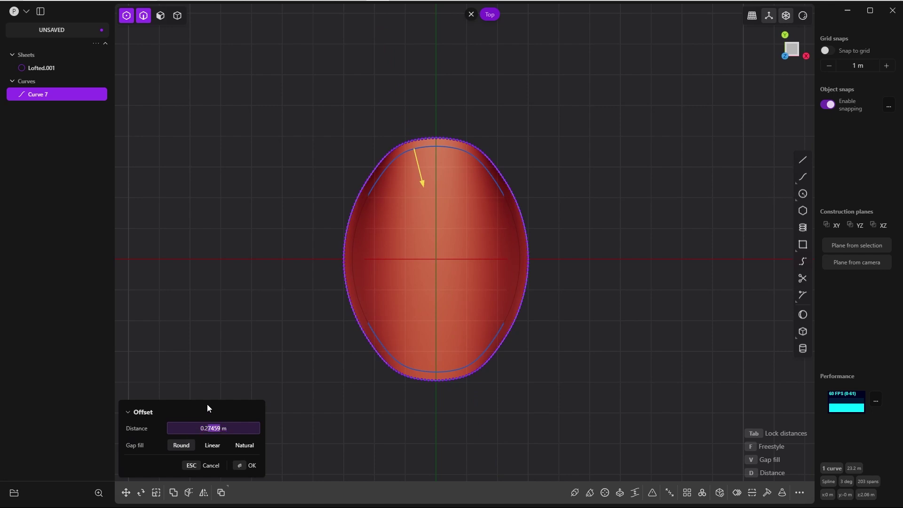
key(BackSpace)
key(Return)
middle_drag(506, 252, 475, 203)
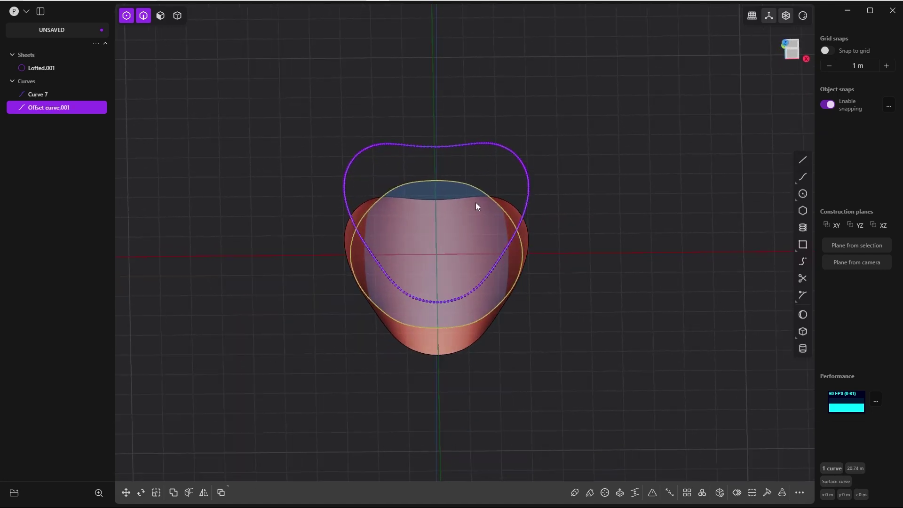
middle_drag(431, 303, 482, 144)
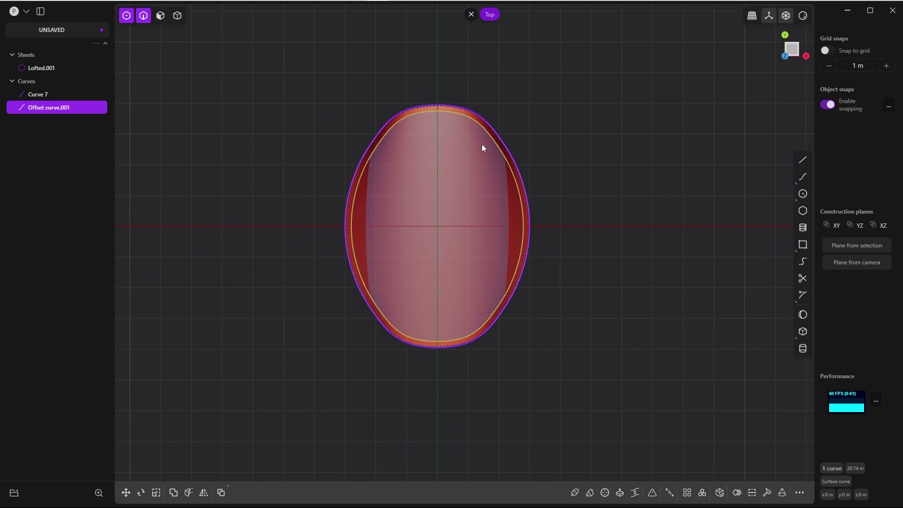
Step: Cut the lofted sheet in top view using the inner offset curve as the cutter
click(476, 123)
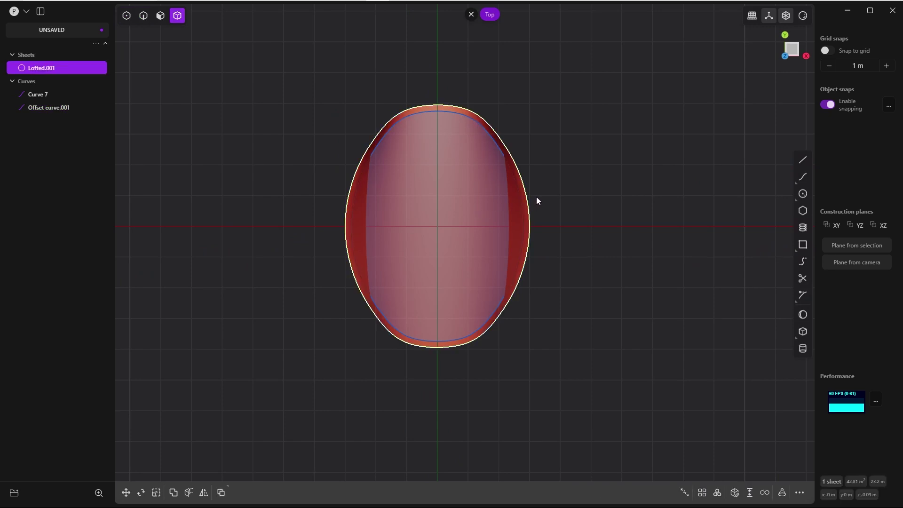
key(c)
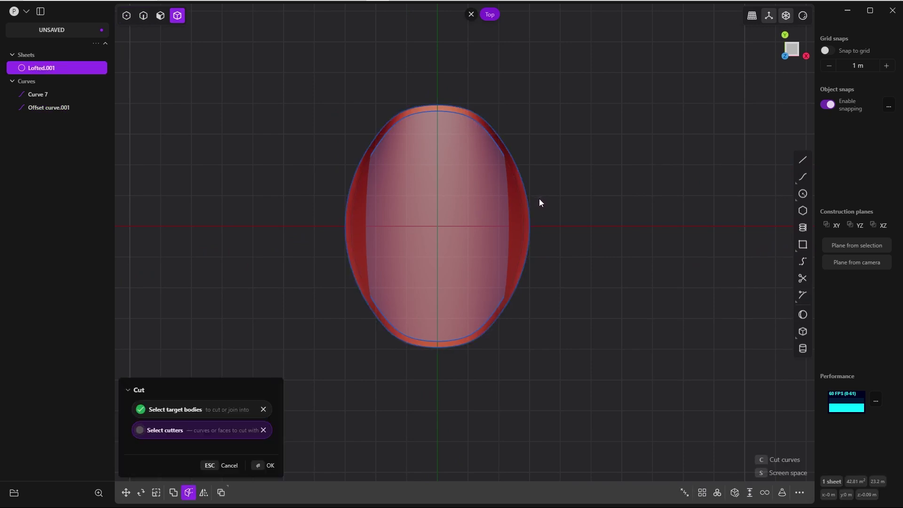
click(403, 118)
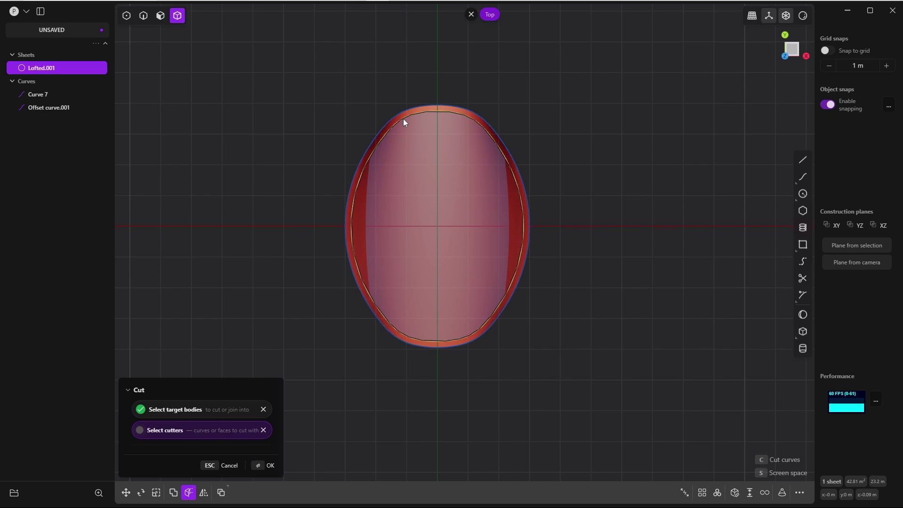
key(Return)
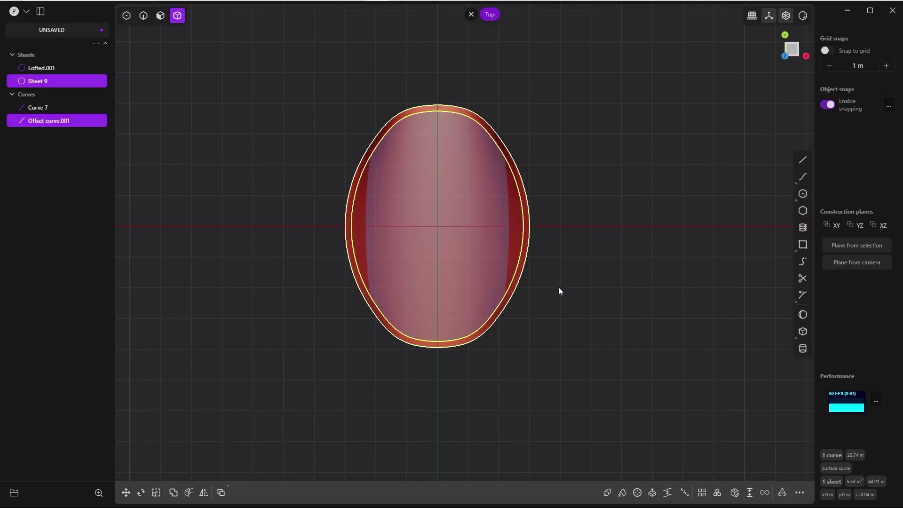
Step: Delete the narrow outer rim cut from the sheet and hide Curve 7 and Offset curve.001
middle_drag(558, 287, 359, 185)
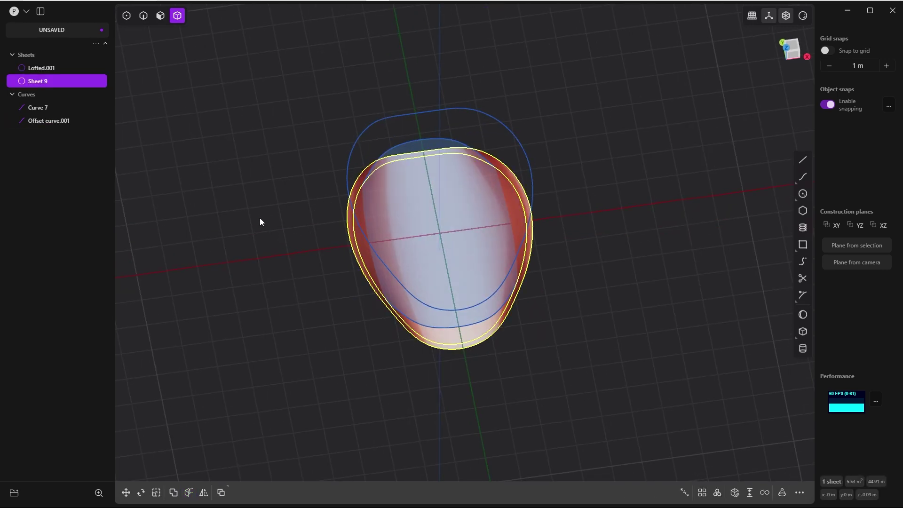
key(Delete)
middle_drag(259, 218, 448, 322)
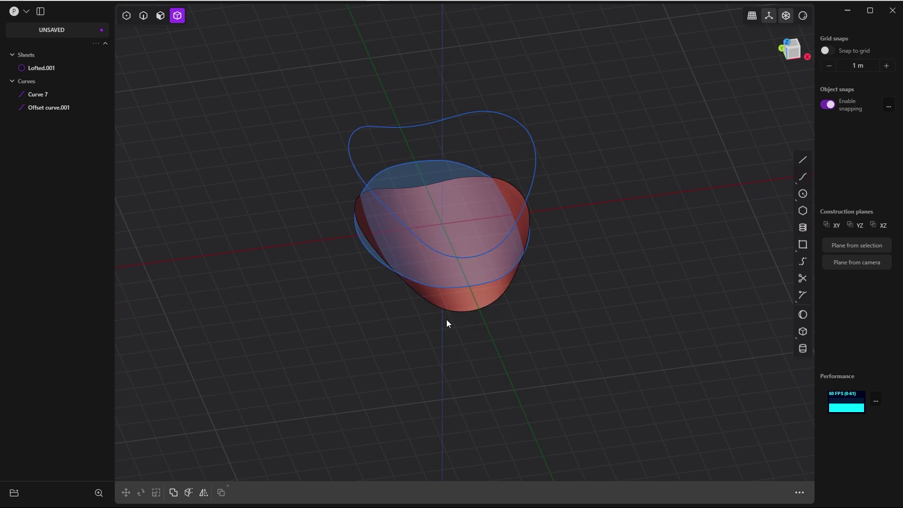
middle_drag(381, 218, 452, 160)
click(85, 107)
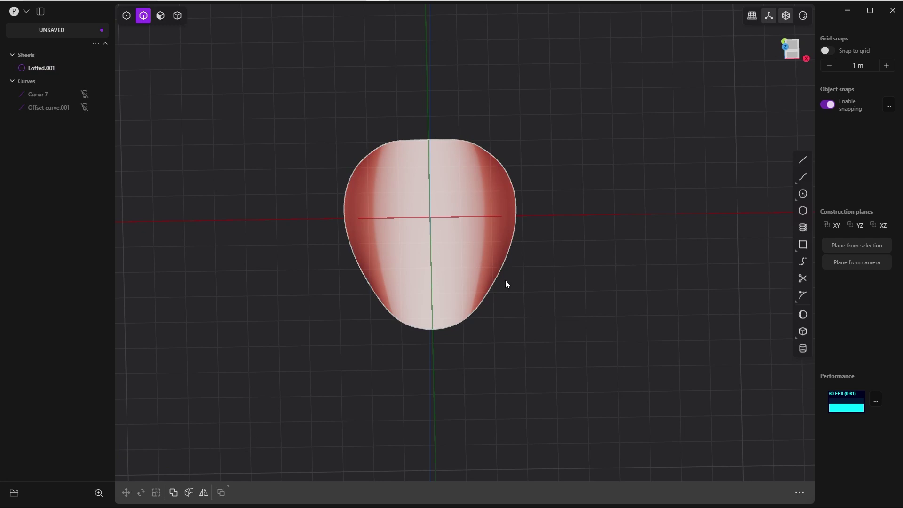
Step: Extend the trimmed sheet's boundary edge by 0.2 m with the Linear shape
click(481, 303)
key(e)
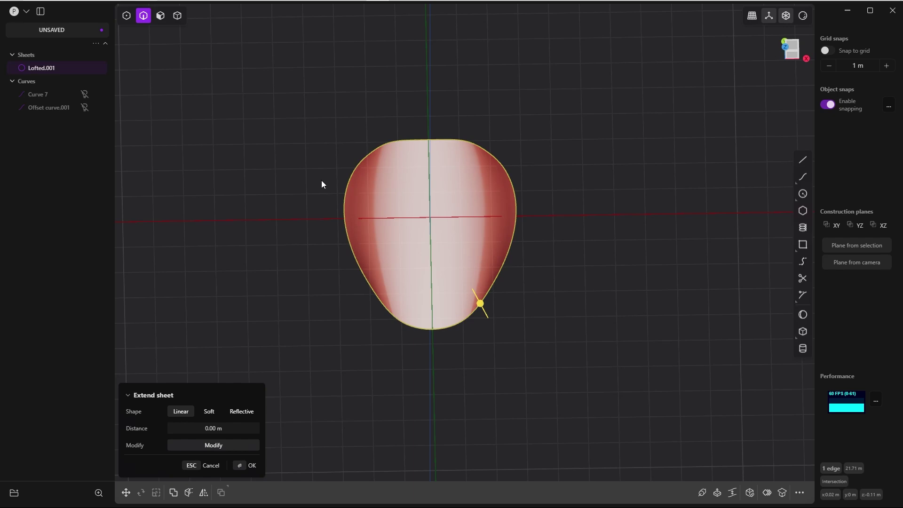
click(210, 428)
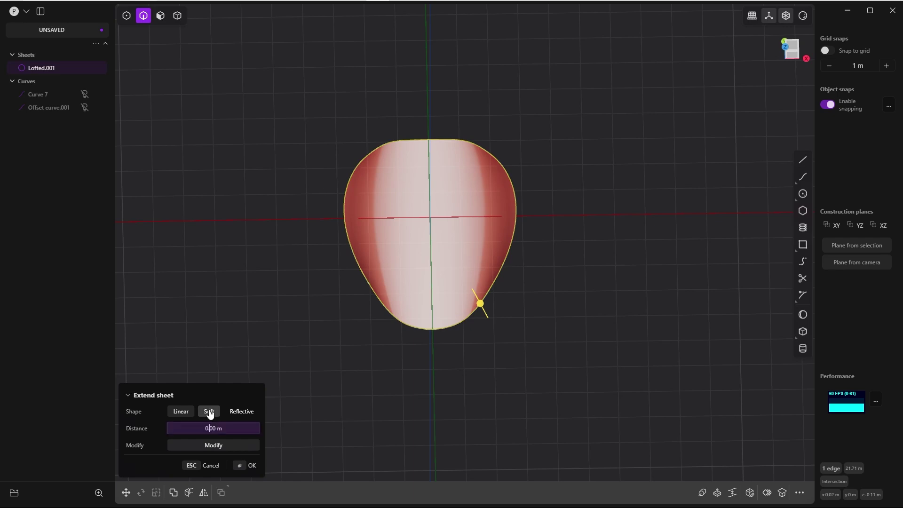
key(BackSpace)
text(2)
key(Return)
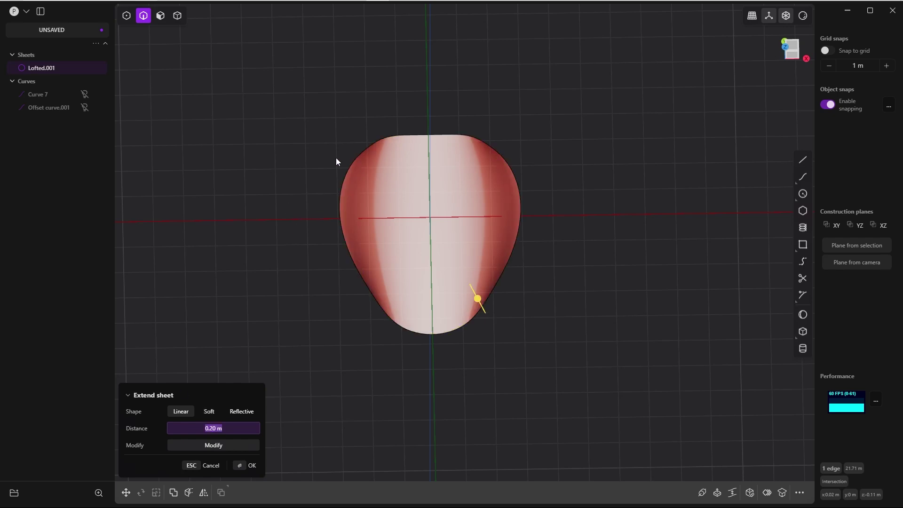
click(241, 465)
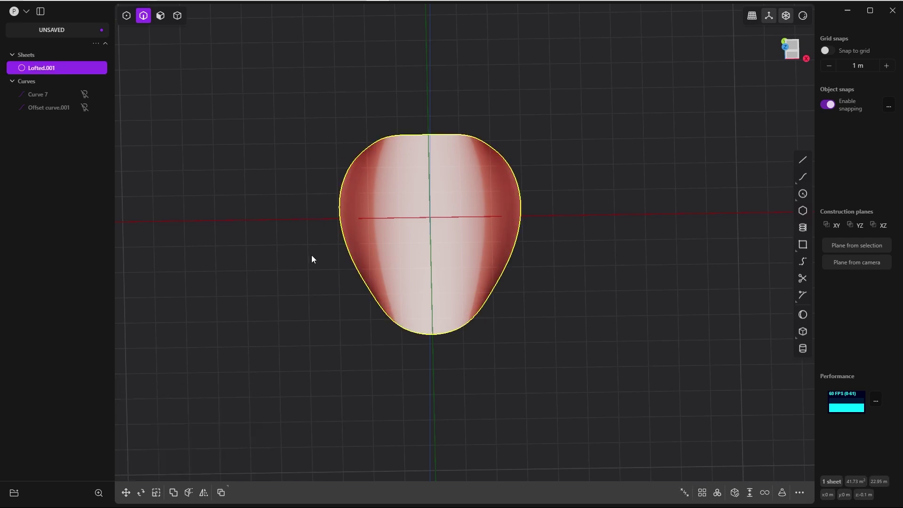
Step: Show Curve 7 and compare the extended sheet's boundary with it in top view
key(KP_7)
click(130, 143)
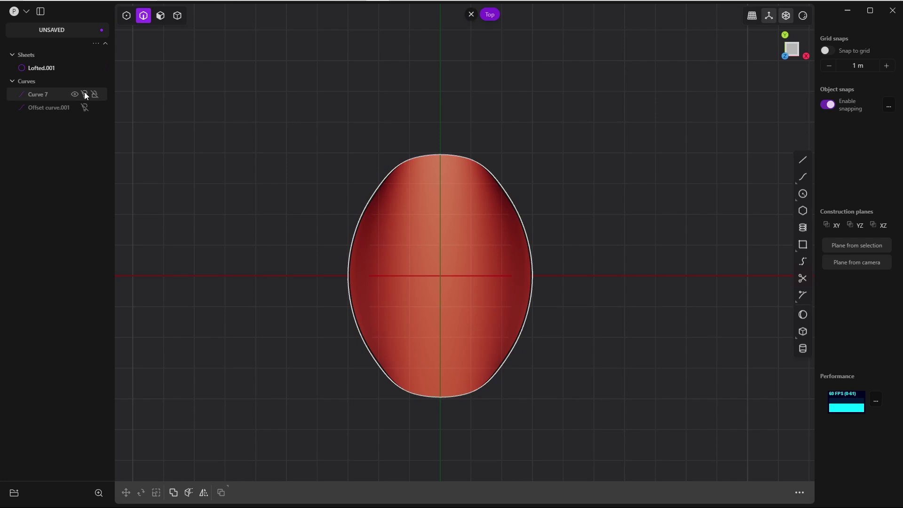
click(84, 108)
click(85, 94)
scroll(515, 263, up, 3)
shift+middle_drag(515, 263, 547, 211)
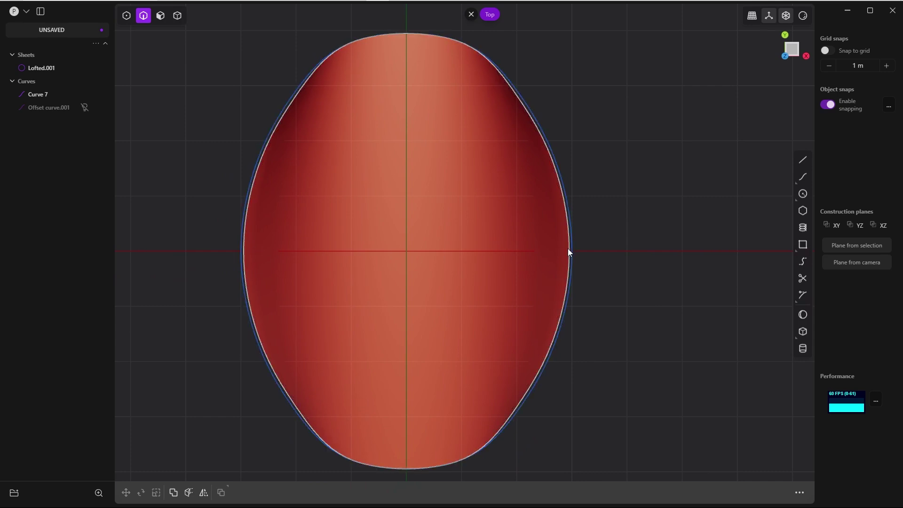
middle_drag(563, 285, 548, 184)
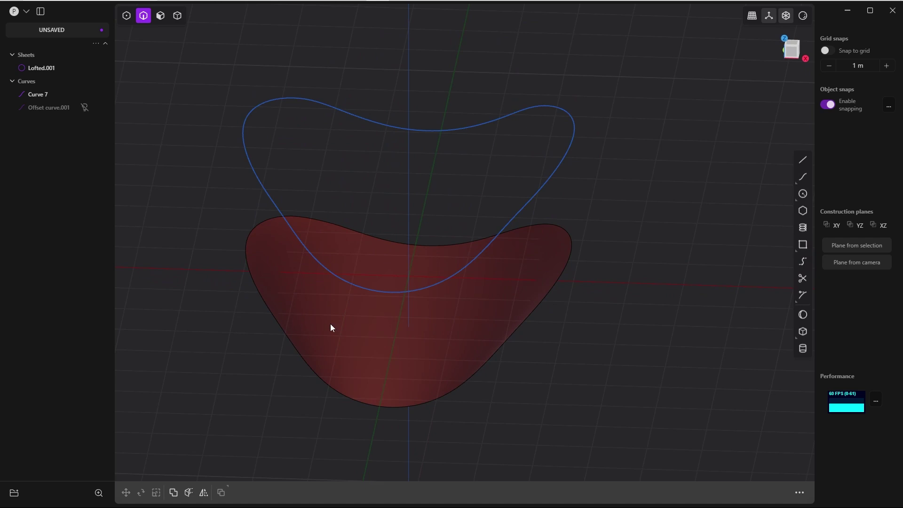
Step: Undo the sheet extension and make Curve 7 visible again above the trimmed sheet
key(ctrl+z)
key(ctrl+z)
key(ctrl+z)
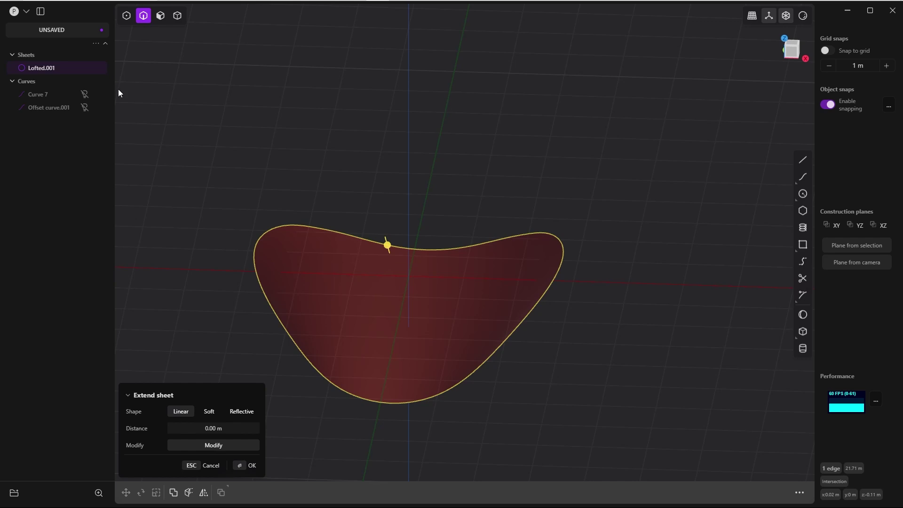
click(85, 94)
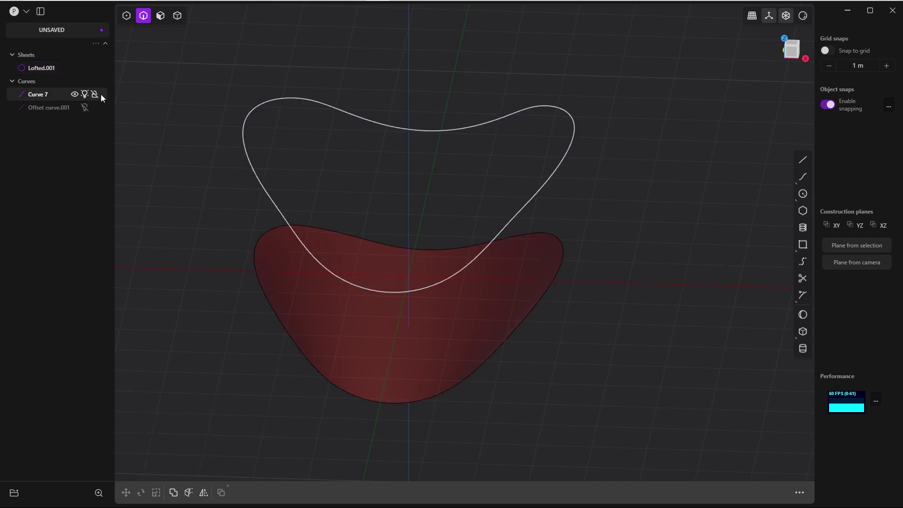
click(100, 94)
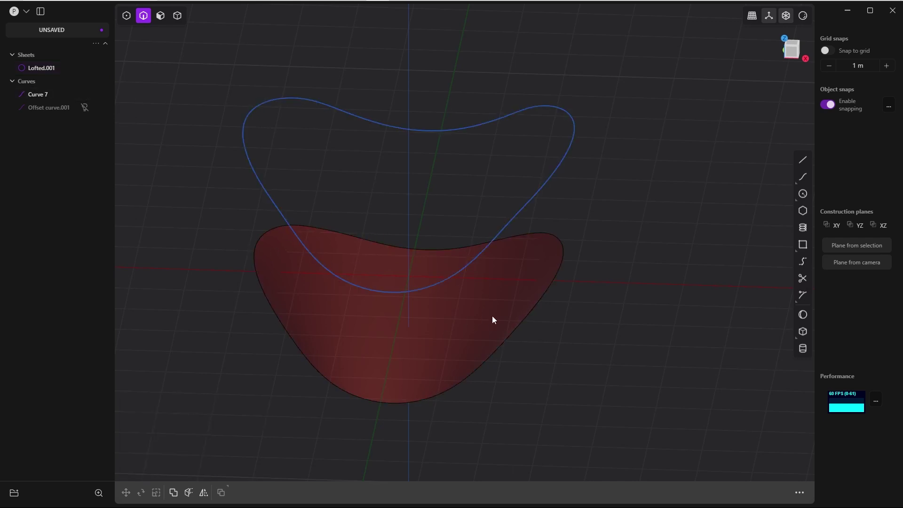
Step: Extend the trimmed sheet's boundary edge outward with the Soft shape, using the top view to compare with Curve 7
key(Tab)
click(555, 322)
click(521, 323)
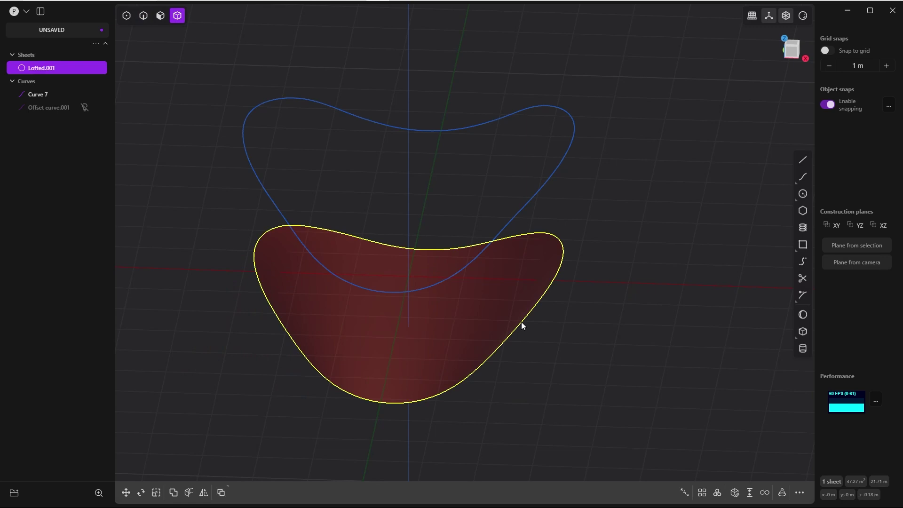
key(2)
click(555, 355)
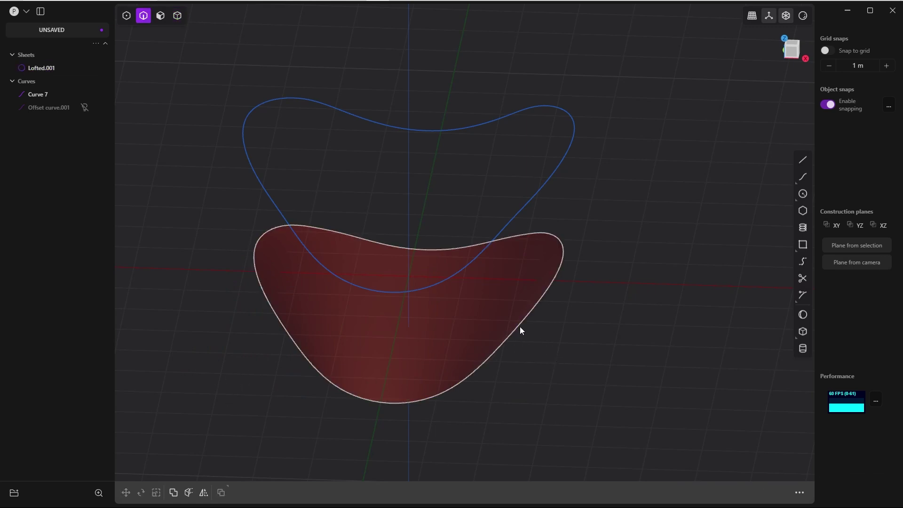
click(520, 327)
key(e)
key(grave)
click(392, 236)
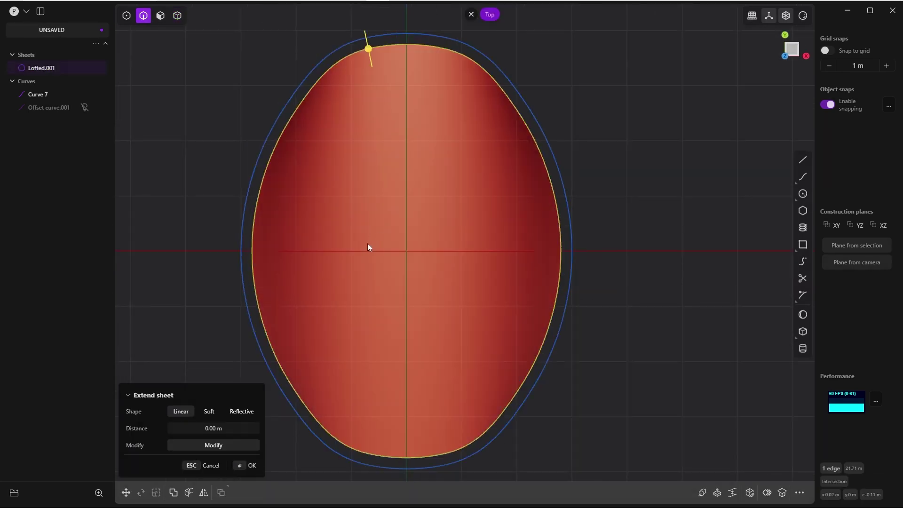
click(211, 412)
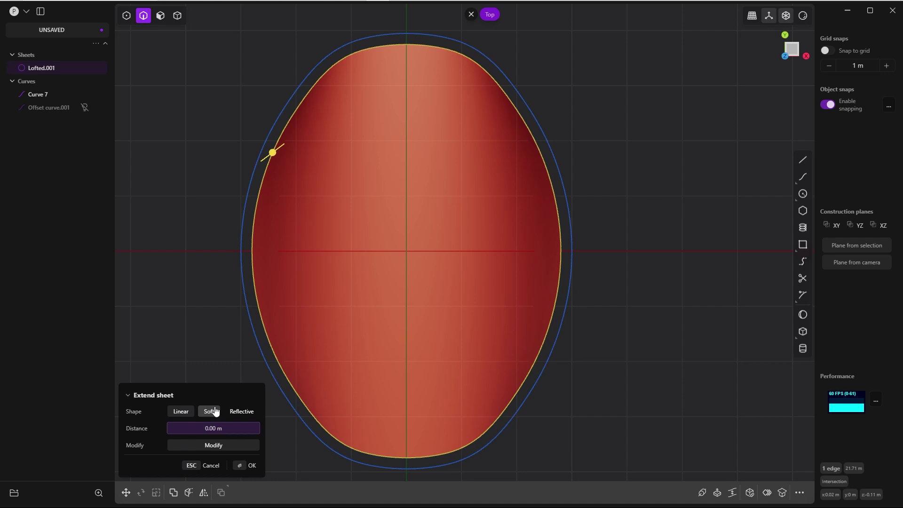
text(3)
key(Return)
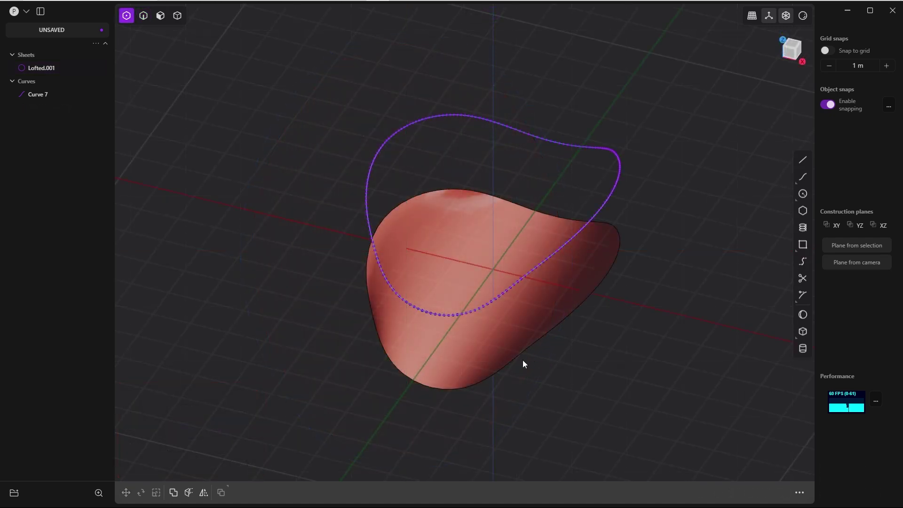
Step: Try to extend all boundary edges of the full-size sheet by 0.1 m with the Linear shape
middle_drag(598, 319, 614, 308)
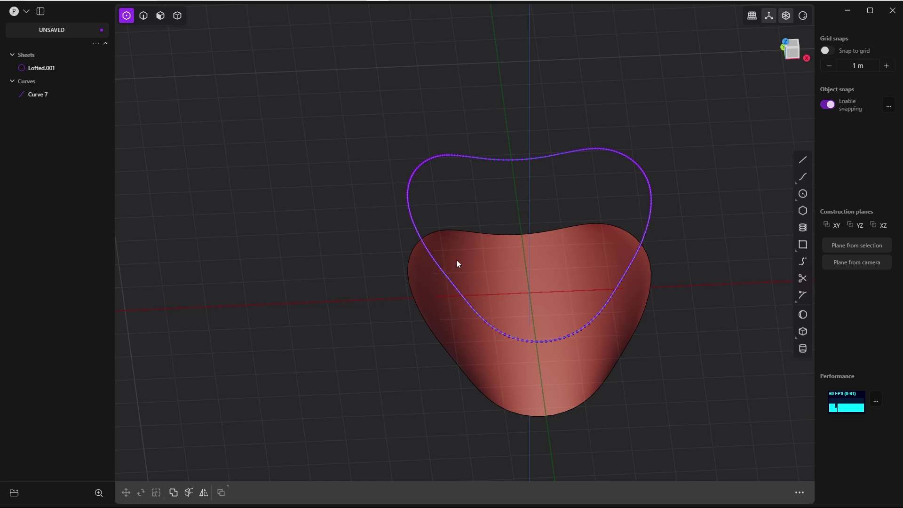
key(Tab)
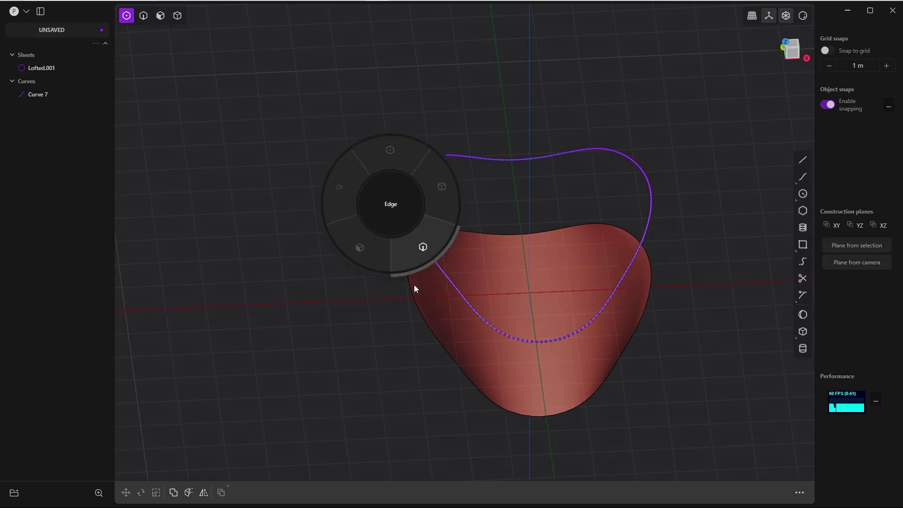
click(413, 284)
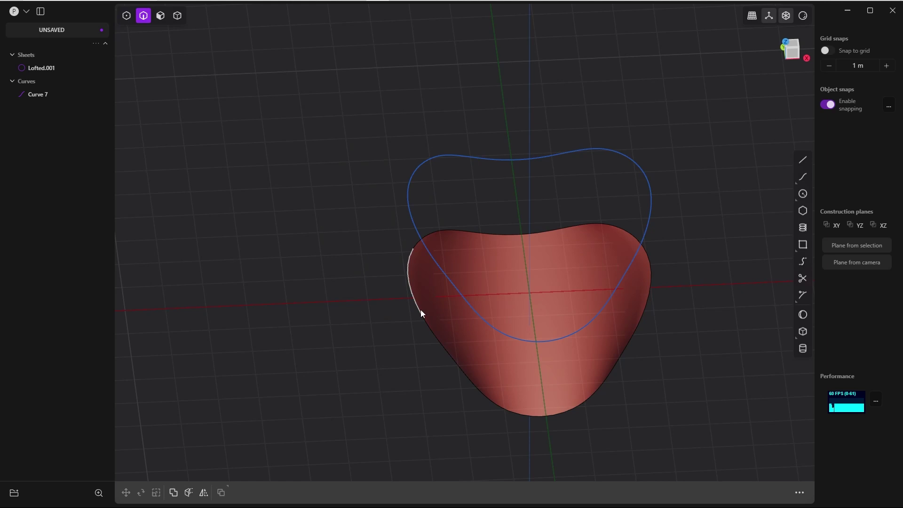
double_click(453, 360)
key(e)
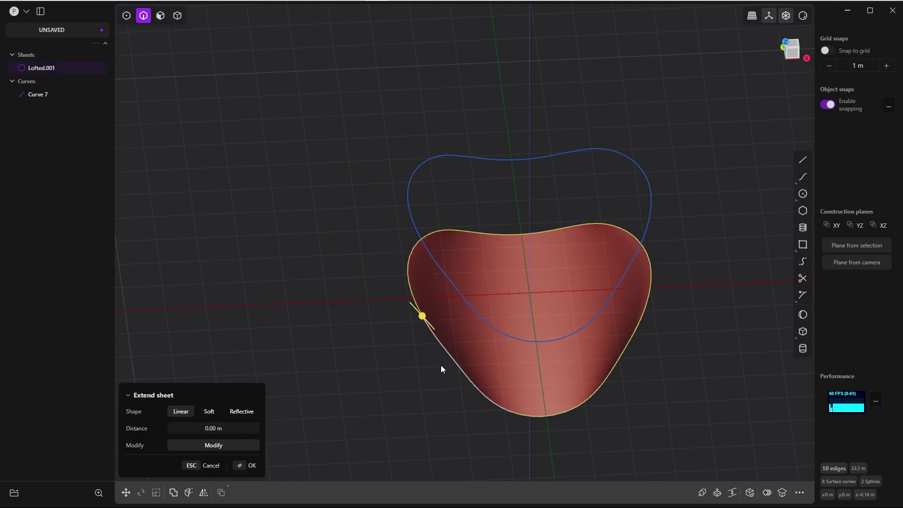
click(222, 428)
click(235, 432)
text(1)
key(Return)
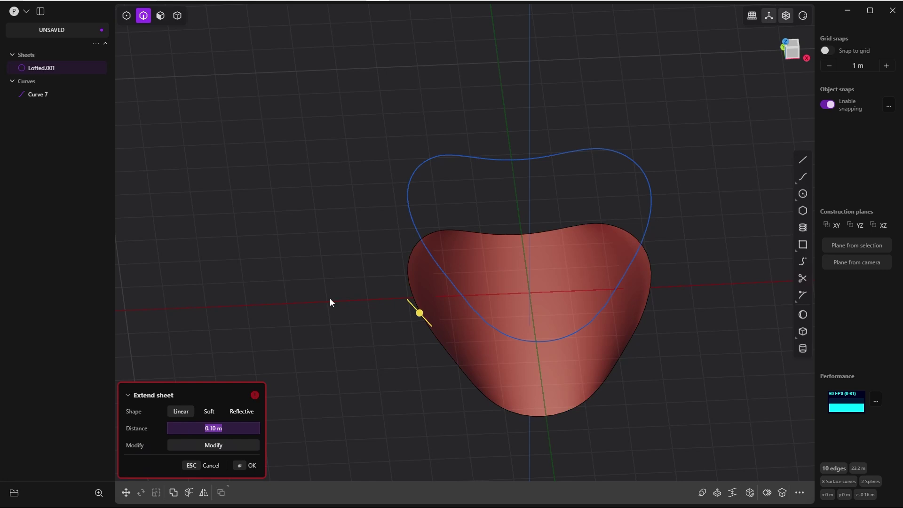
Step: Change the sheet extension's shape to Soft and apply it
middle_drag(331, 301, 284, 264)
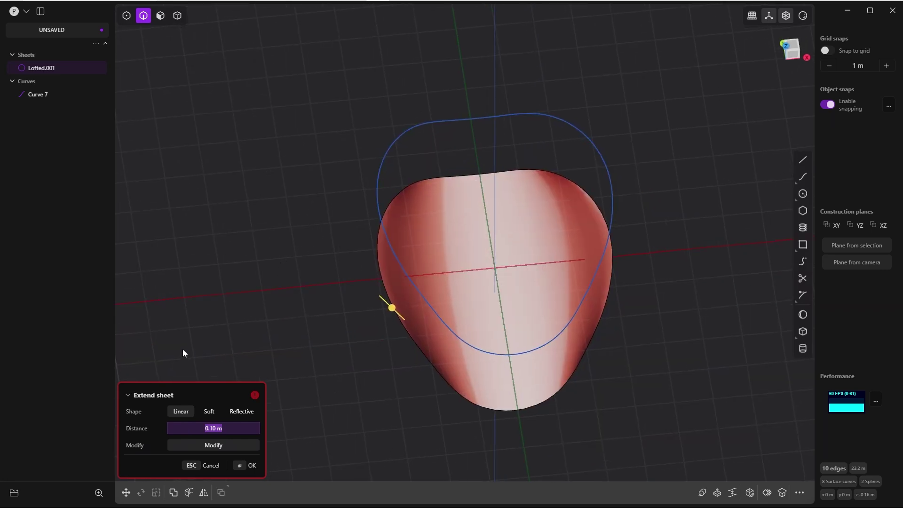
click(210, 414)
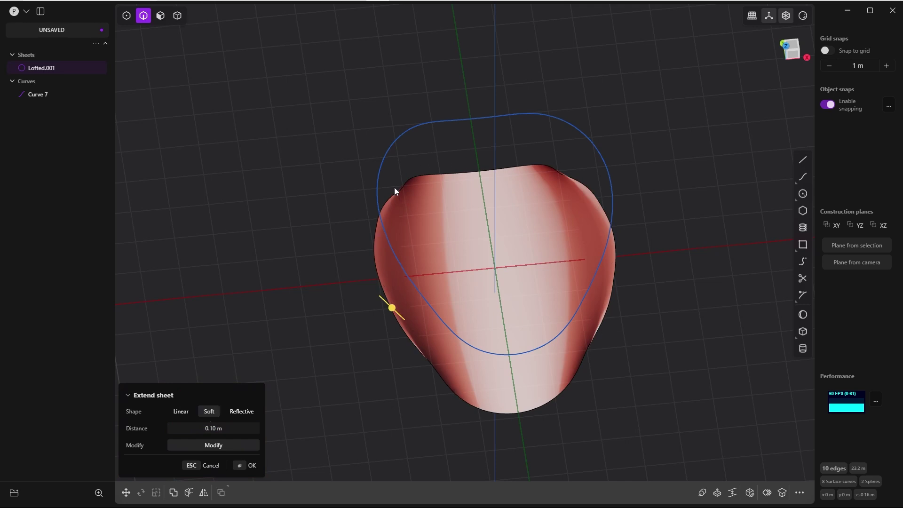
click(245, 465)
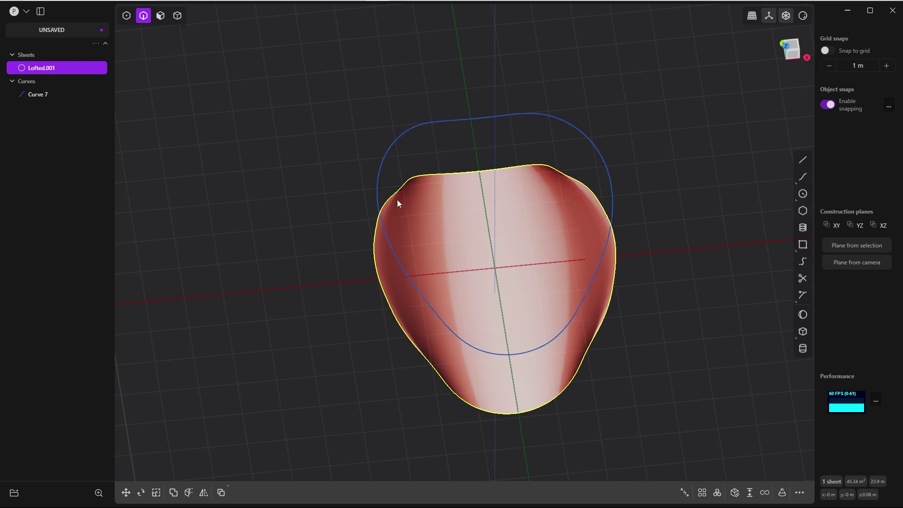
Step: Cut the extended sheet with Curve 7 as the cutter, projected from the top view
key(grave)
click(408, 129)
key(4)
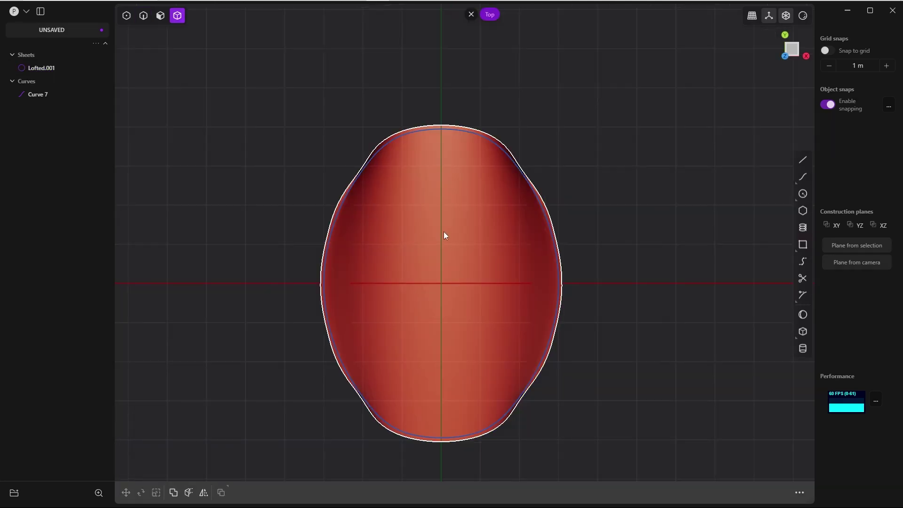
click(445, 234)
key(c)
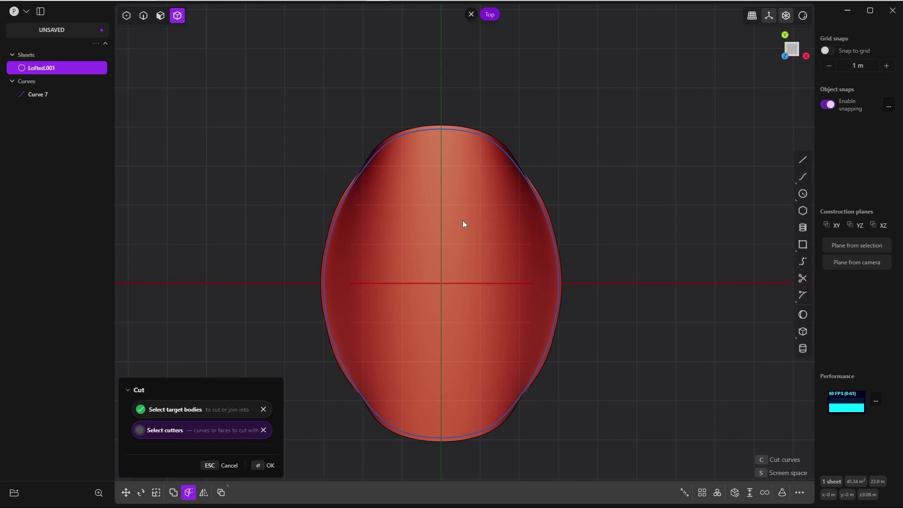
click(403, 136)
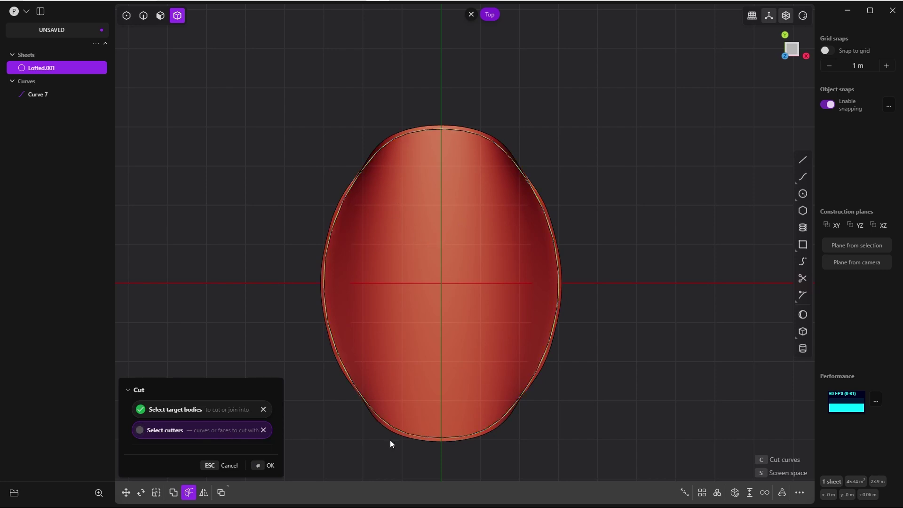
click(259, 464)
Step: Delete the narrow outer rim left by the cut, keeping the inner sheet
key(grave)
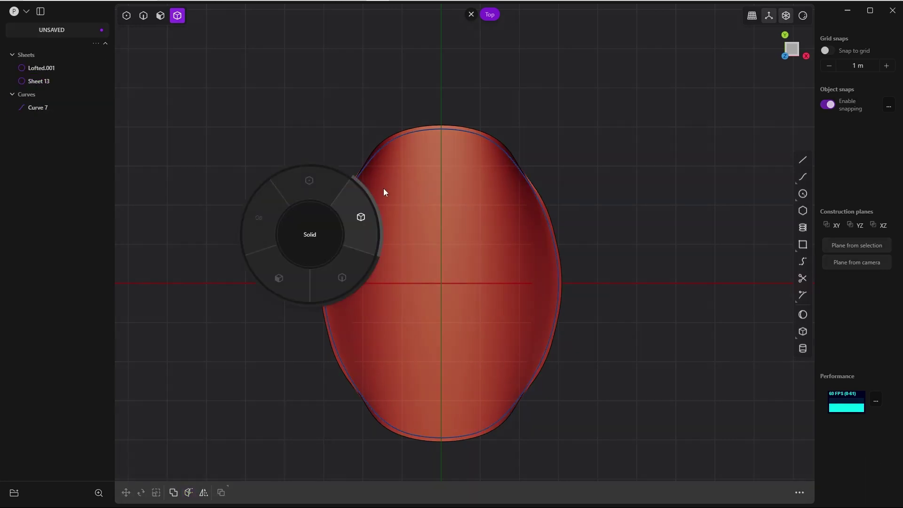
click(384, 191)
click(433, 126)
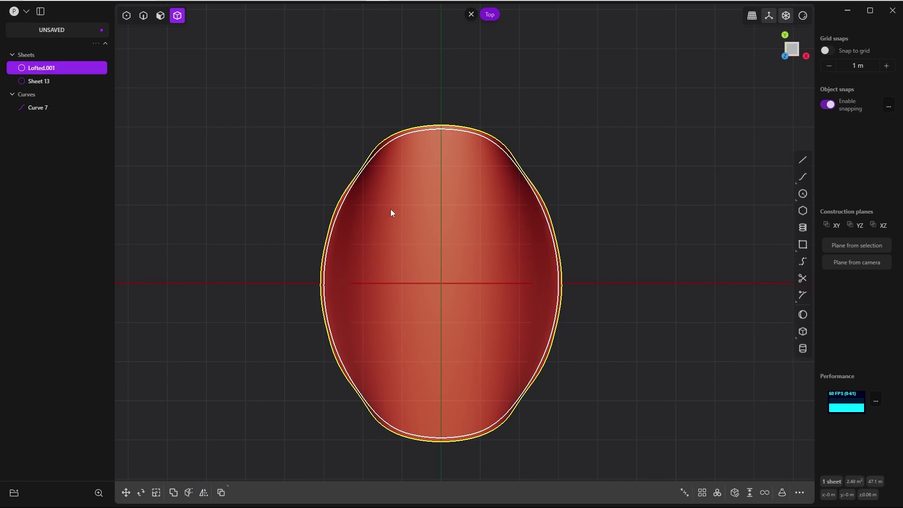
middle_drag(391, 209, 332, 97)
key(x)
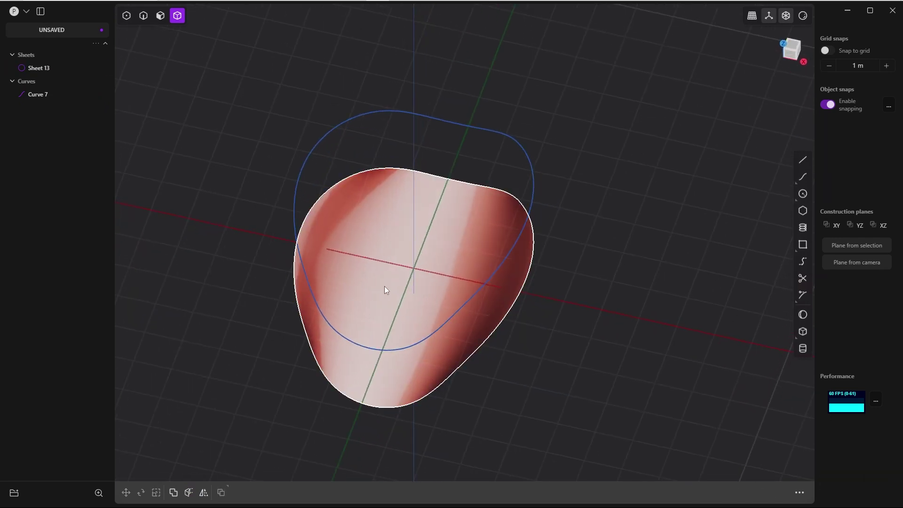
Step: Examine the recut sheet's boundary edge and the Curve 7 outline above it in edge selection mode
middle_drag(385, 286, 351, 258)
key(grave)
click(385, 320)
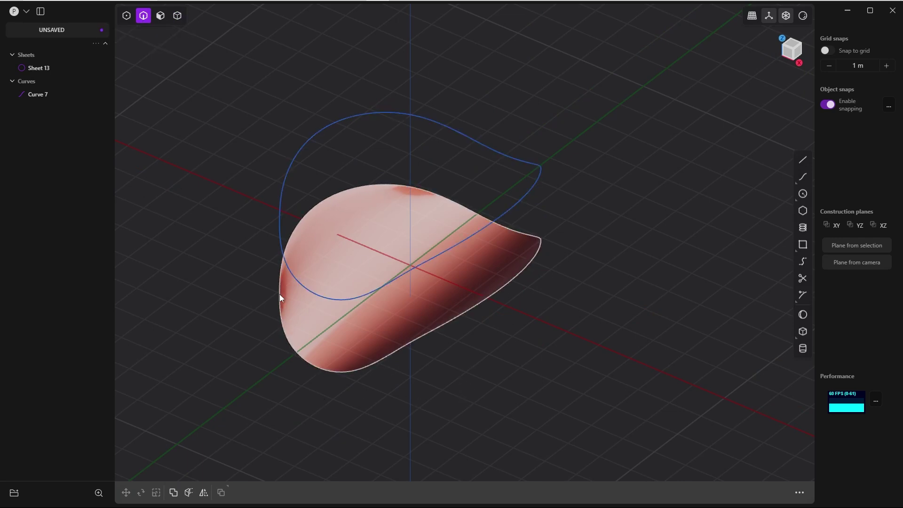
middle_drag(495, 233, 458, 368)
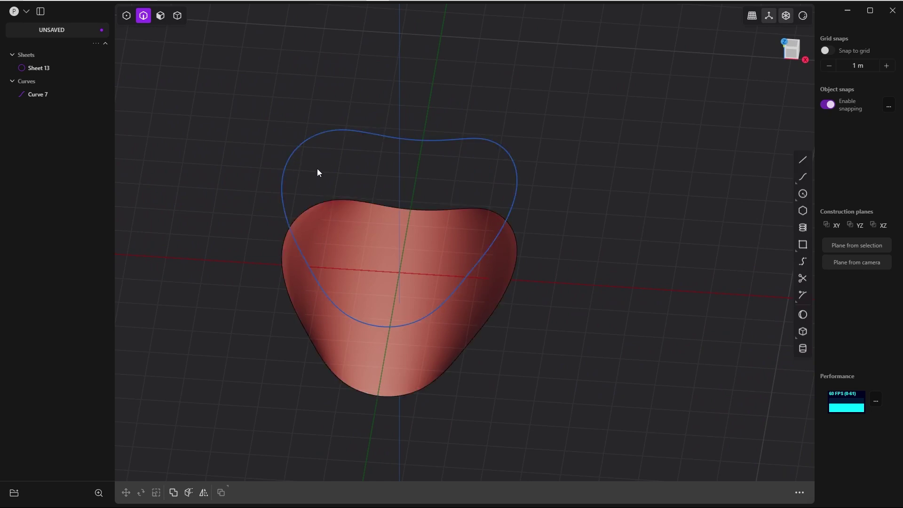
click(508, 147)
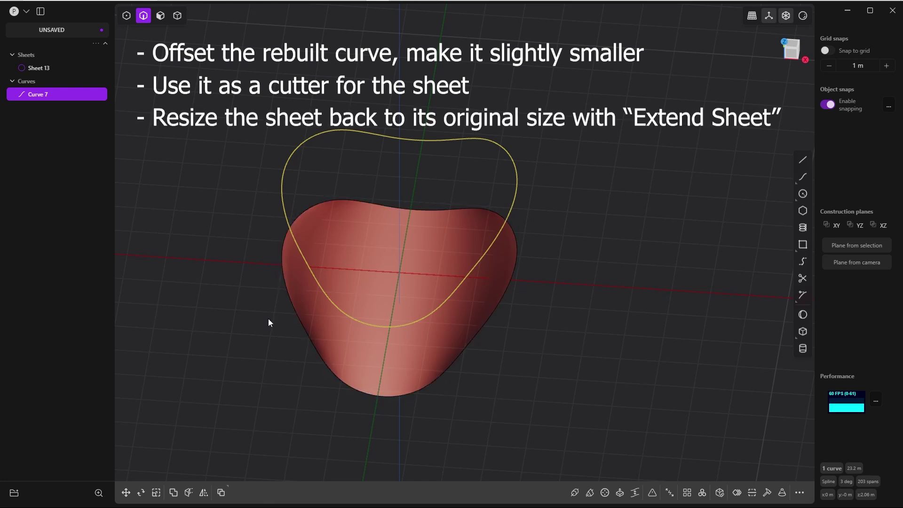
key(Escape)
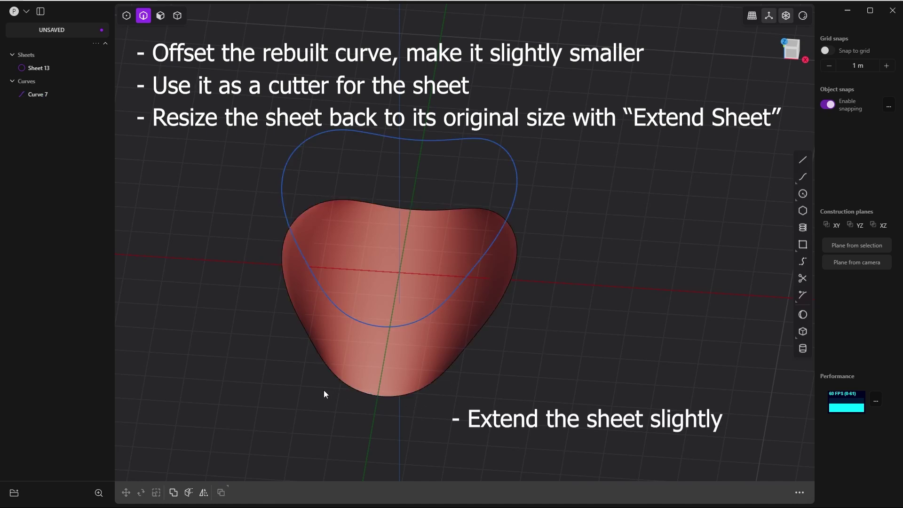